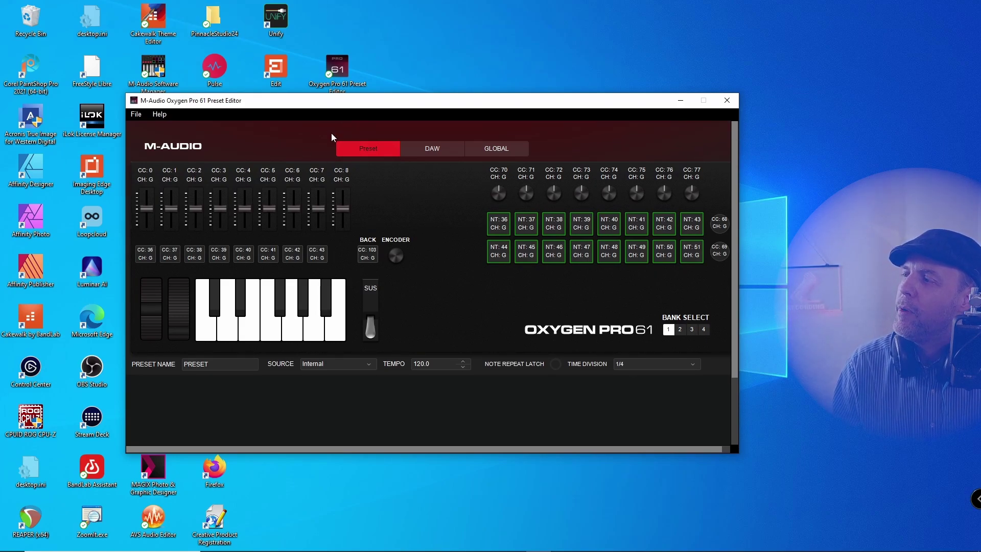
Step: Switch the Preset Editor to the DAW page with Record, Select, Mute and Solo rows and Hot Keys
left_click(438, 148)
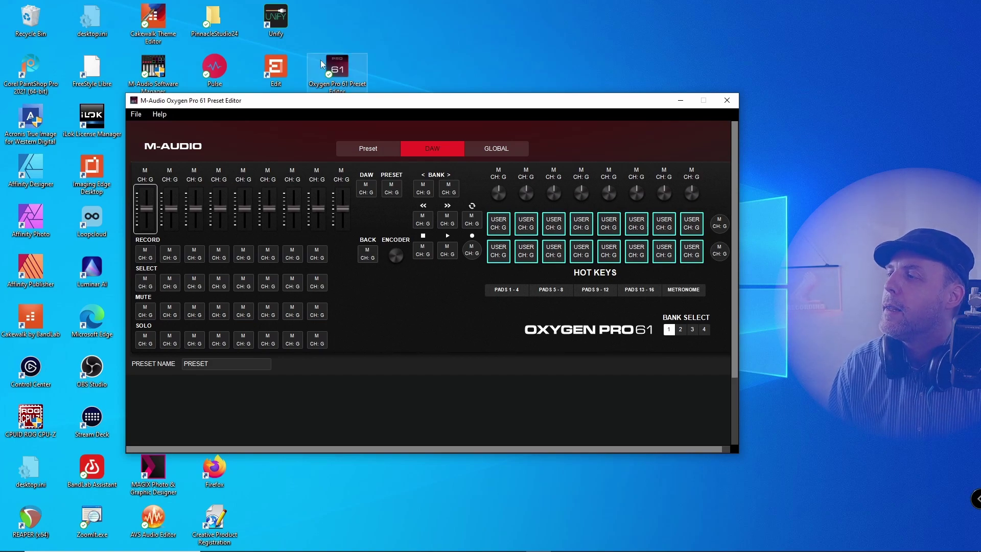
Step: Retrieve the keyboard's current MPC preset into the editor and acknowledge the success message
left_click(142, 113)
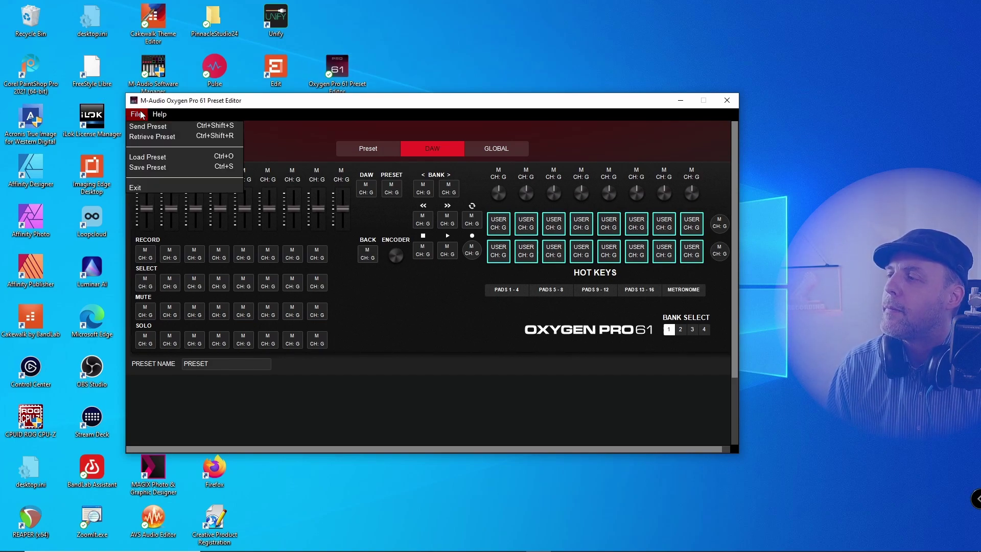
left_click(147, 137)
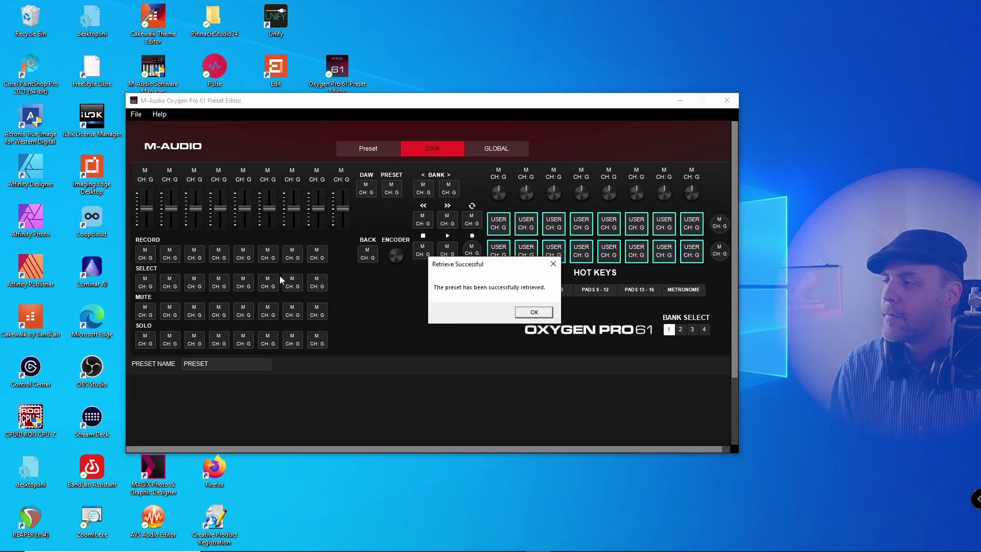
left_click(534, 312)
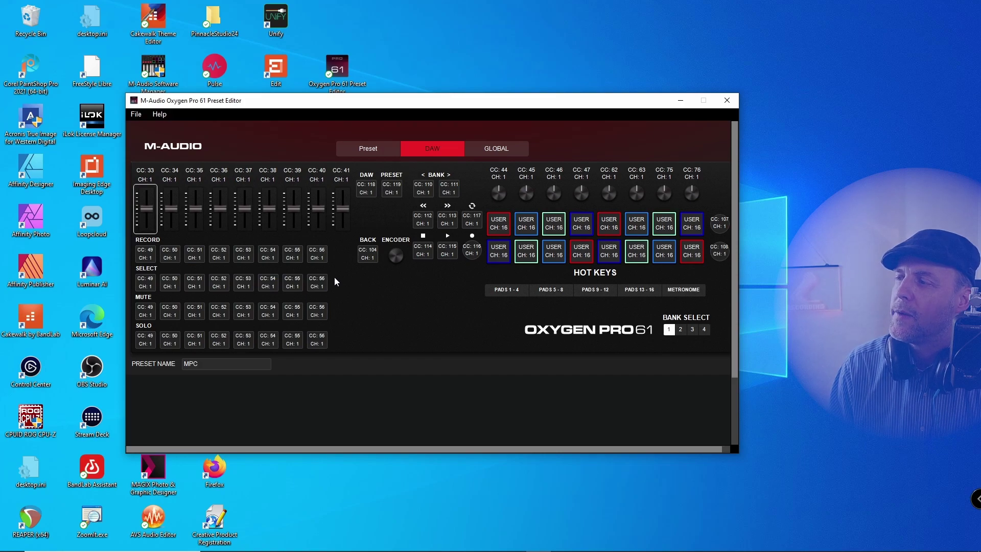
Step: Inspect Record button 8's settings, checking the mode list but leaving it on CC 56, channel 1
left_click(316, 255)
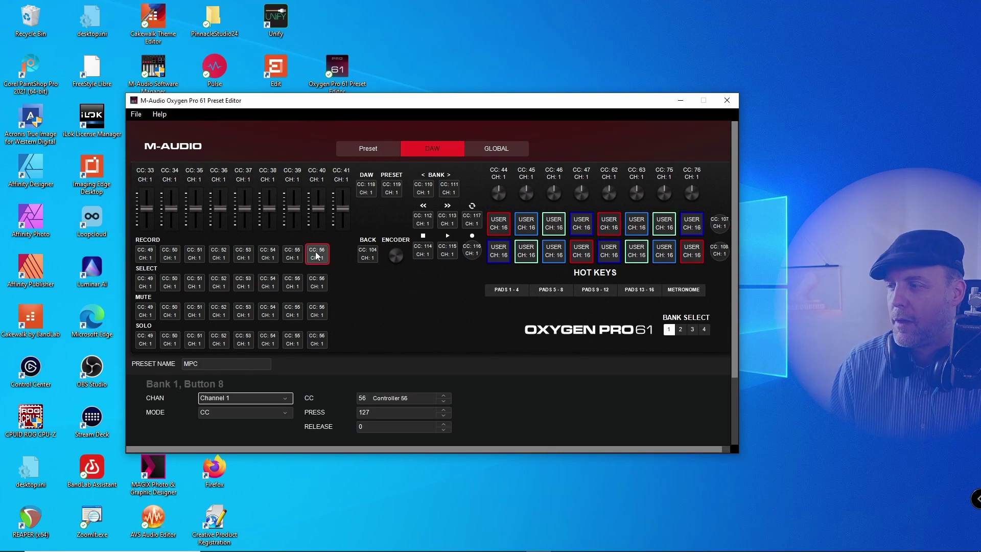
left_click(285, 413)
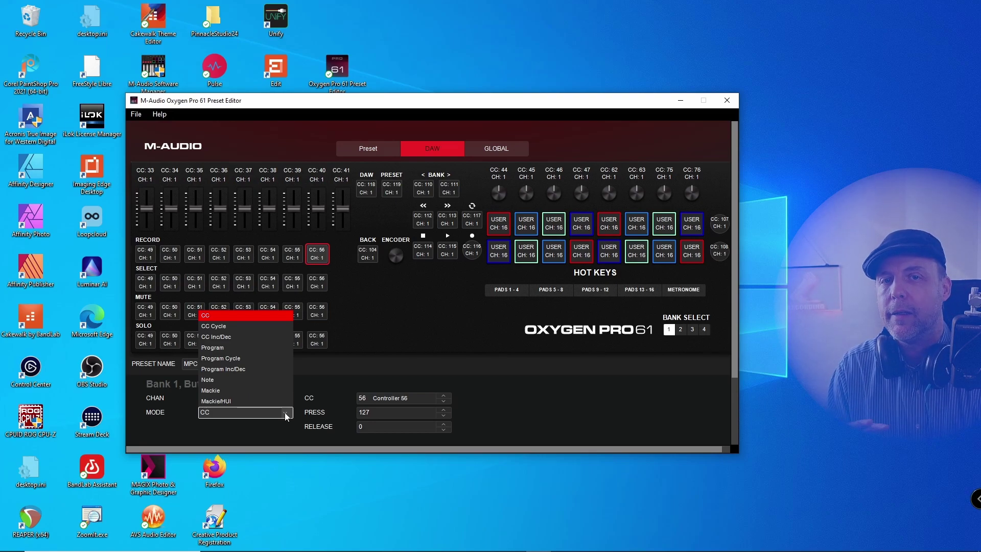
left_click(490, 399)
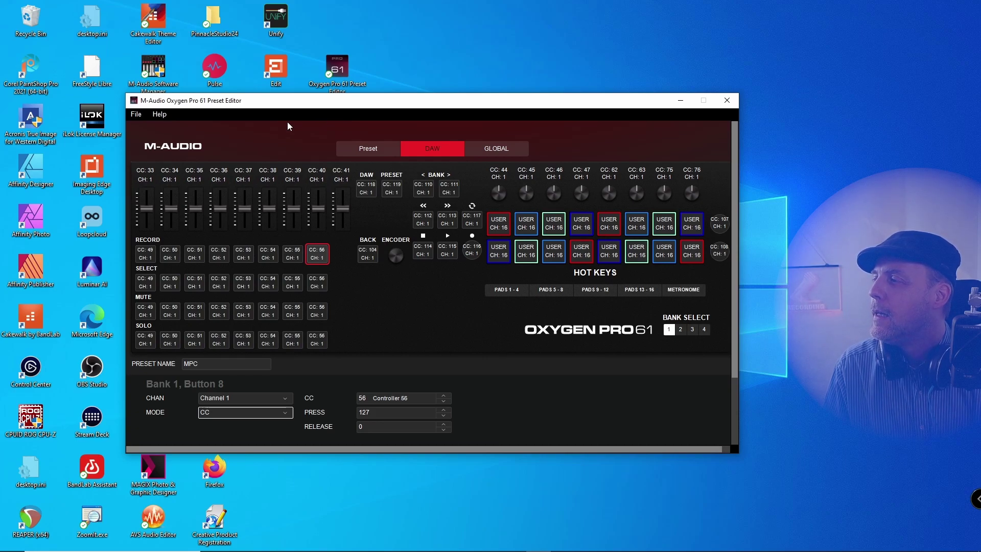
Step: Retrieve the keyboard's Logic preset, with HUI on channel 13, and confirm the retrieval
left_click(136, 114)
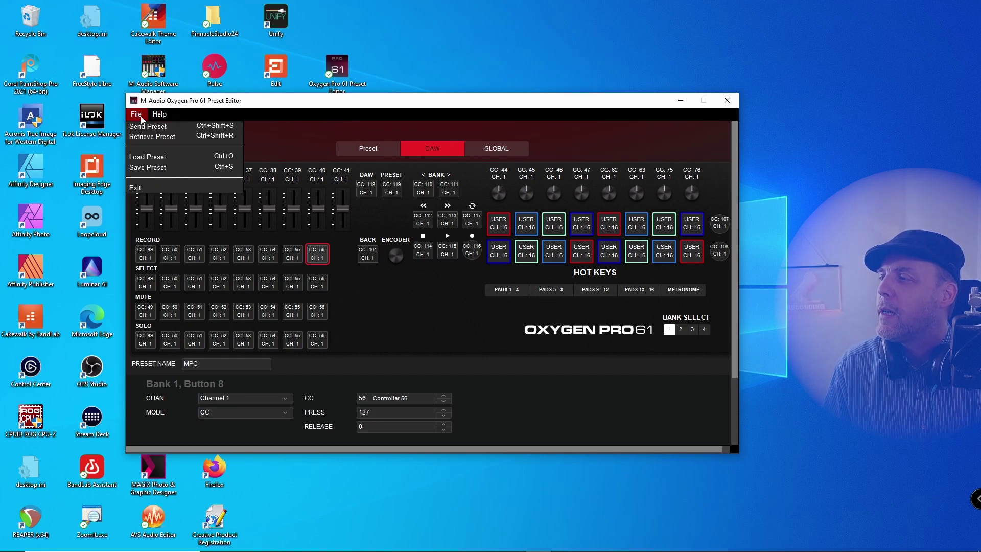
left_click(149, 137)
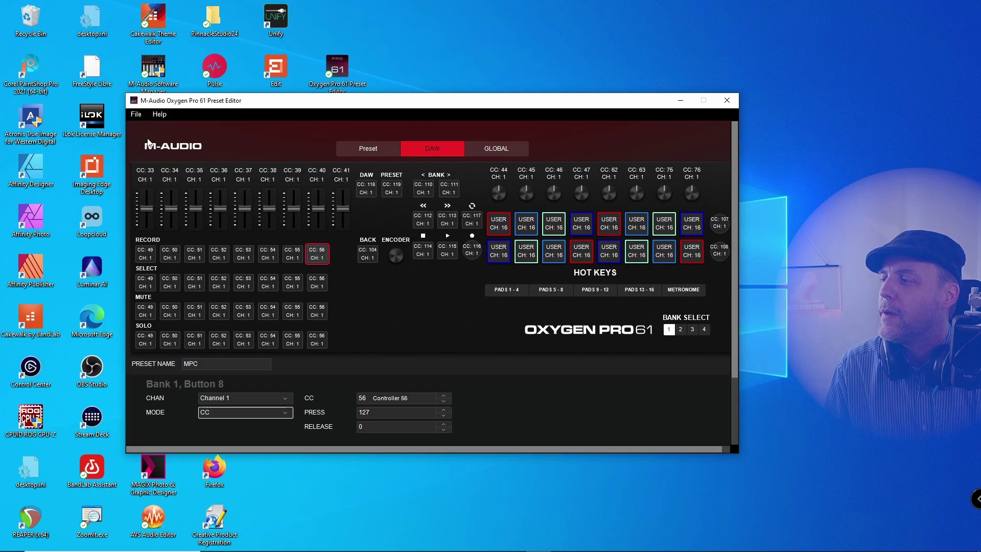
left_click(534, 312)
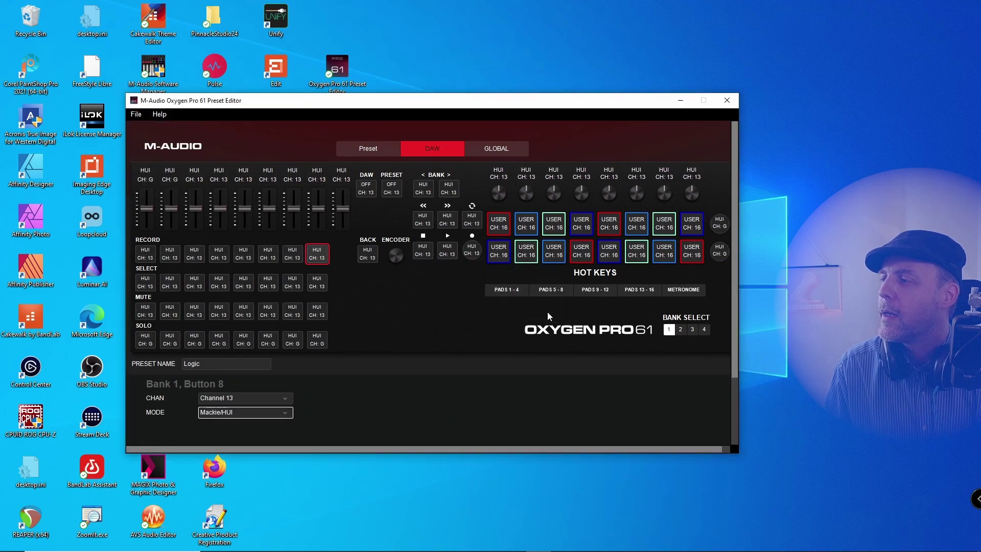
left_click(321, 257)
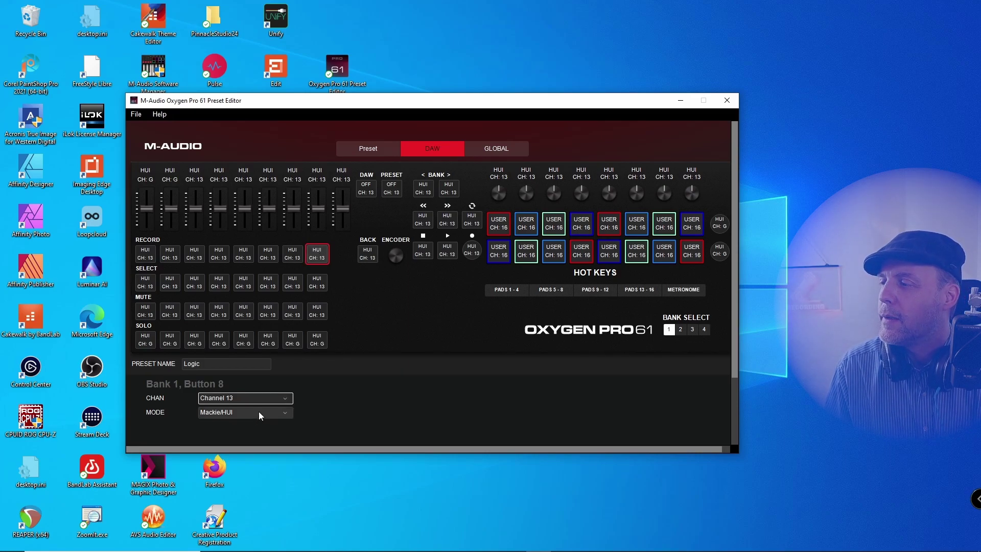
left_click(278, 415)
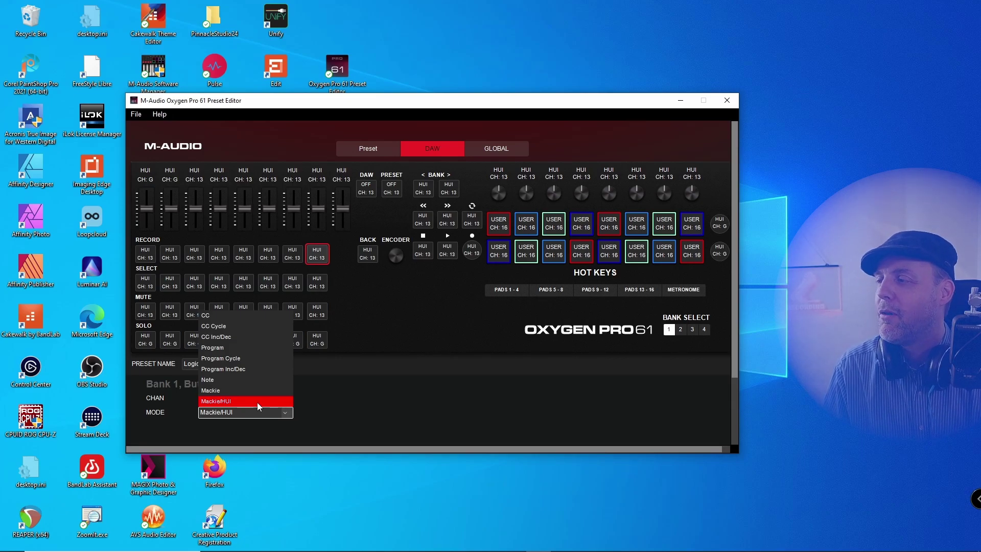
left_click(334, 400)
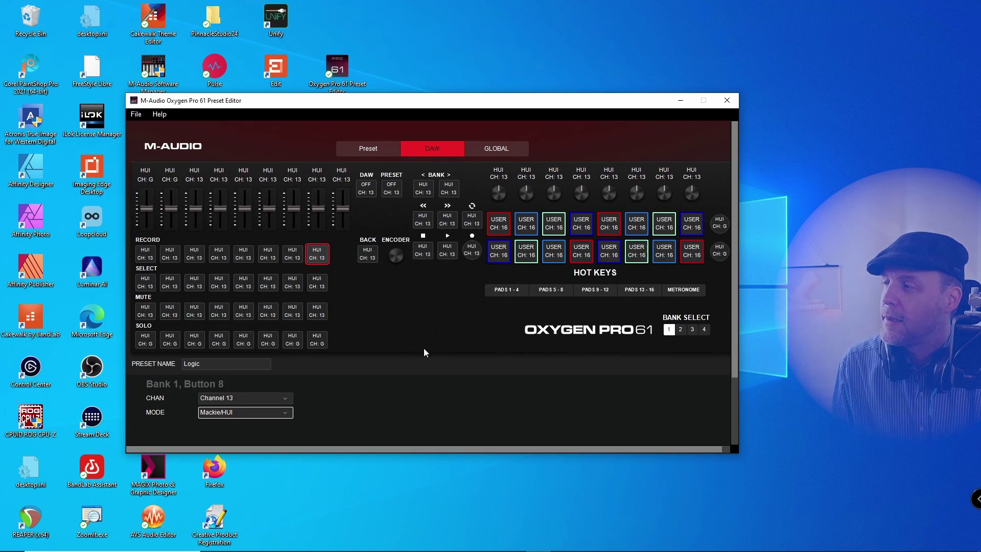
Step: Retrieve the keyboard's Cakewalk preset, replacing Logic, and confirm the retrieval
left_click(136, 114)
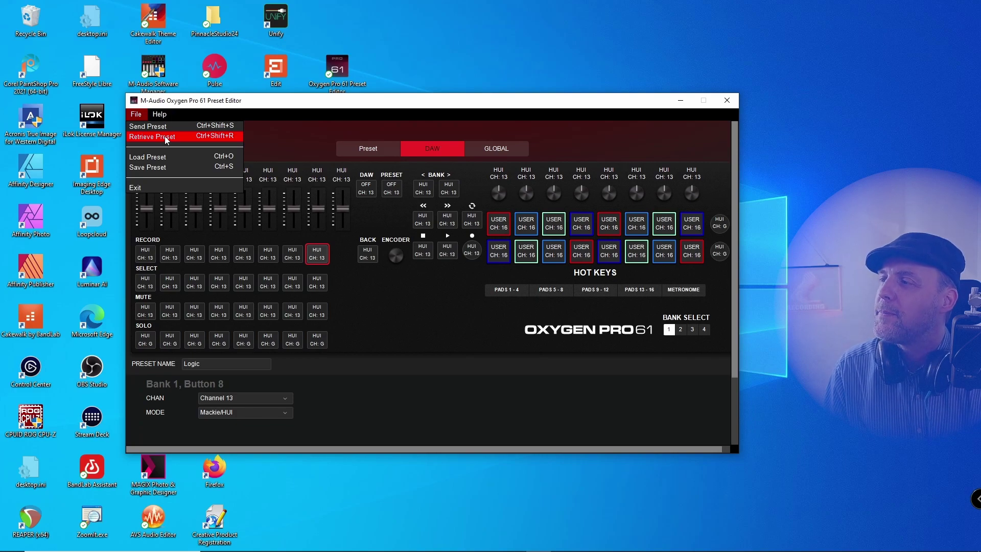
left_click(166, 137)
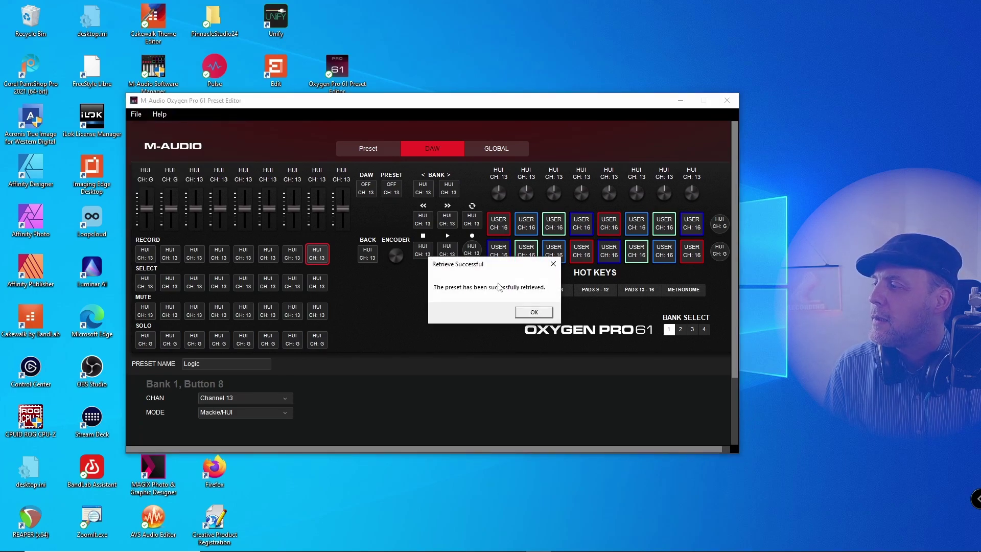
left_click(539, 313)
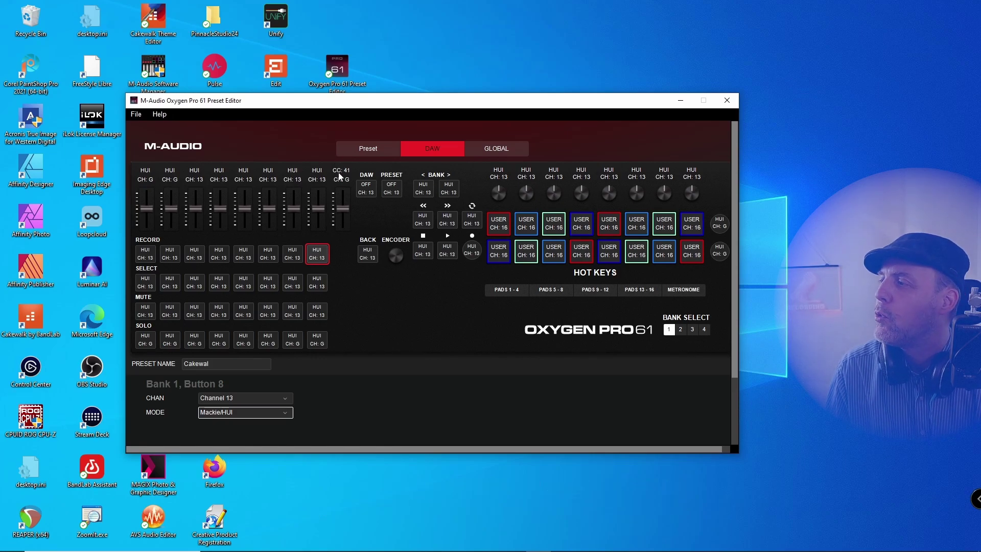
Step: Select fader 9 to view its Bank 1 CC settings (CC 41)
key("Tab")
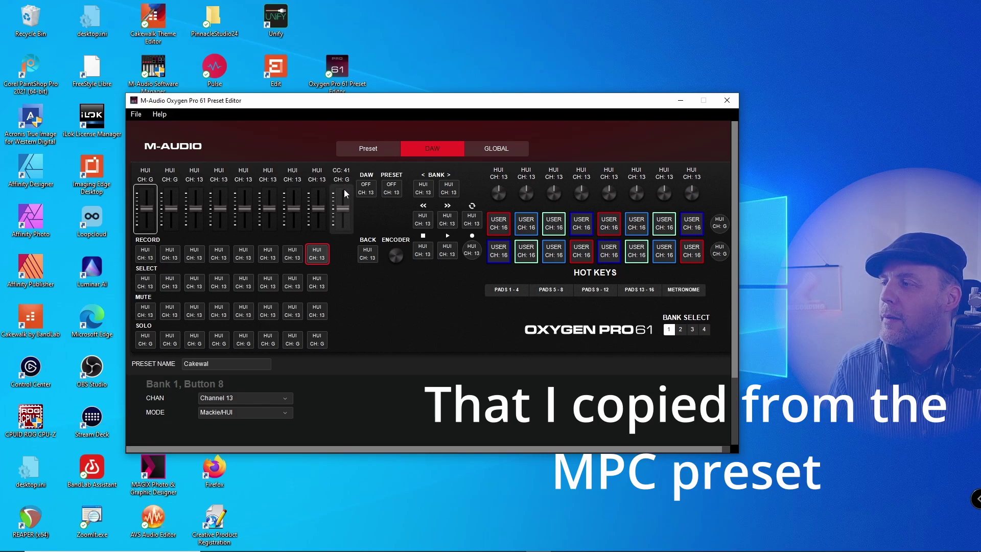
left_click(344, 192)
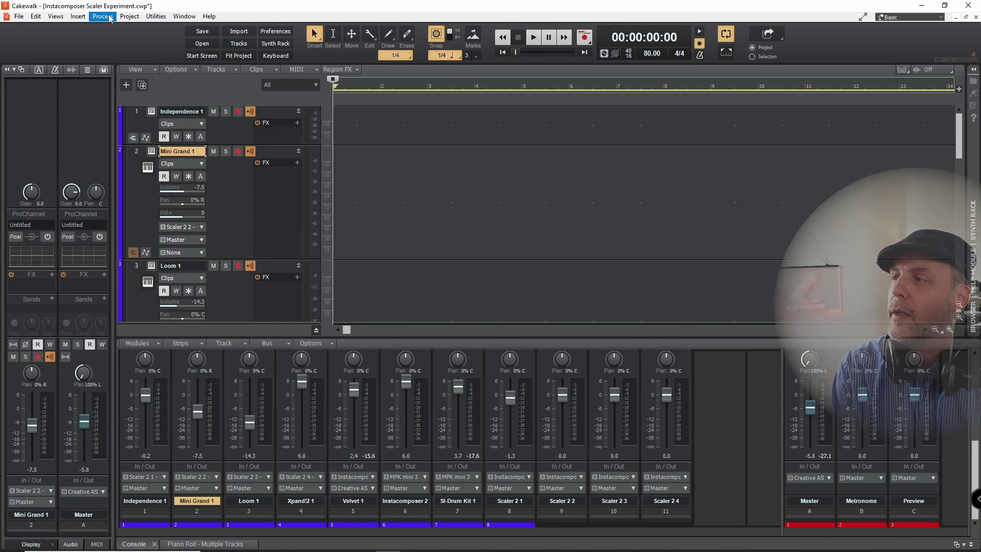
Step: Open Cakewalk's Preferences and view the audio Driver Settings page
key("p")
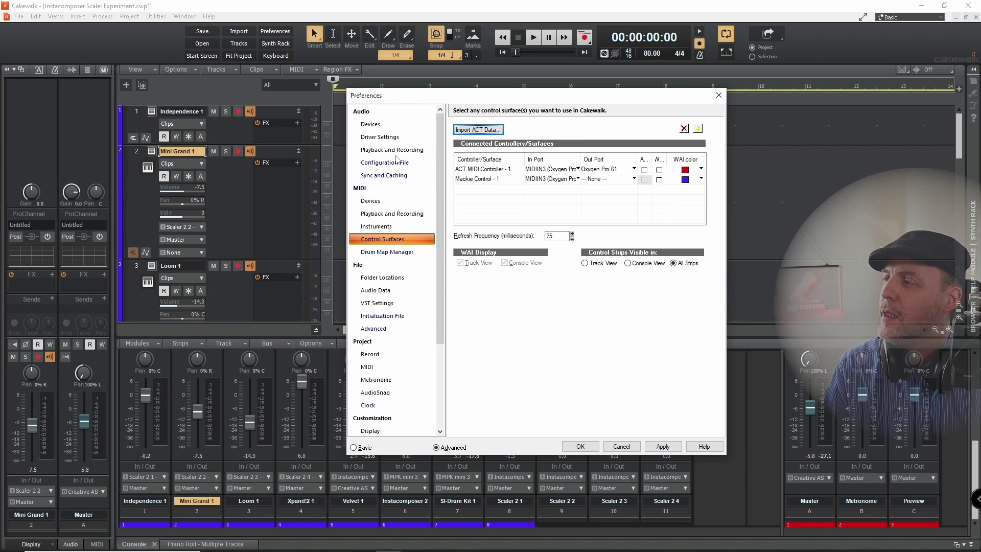
left_click(379, 137)
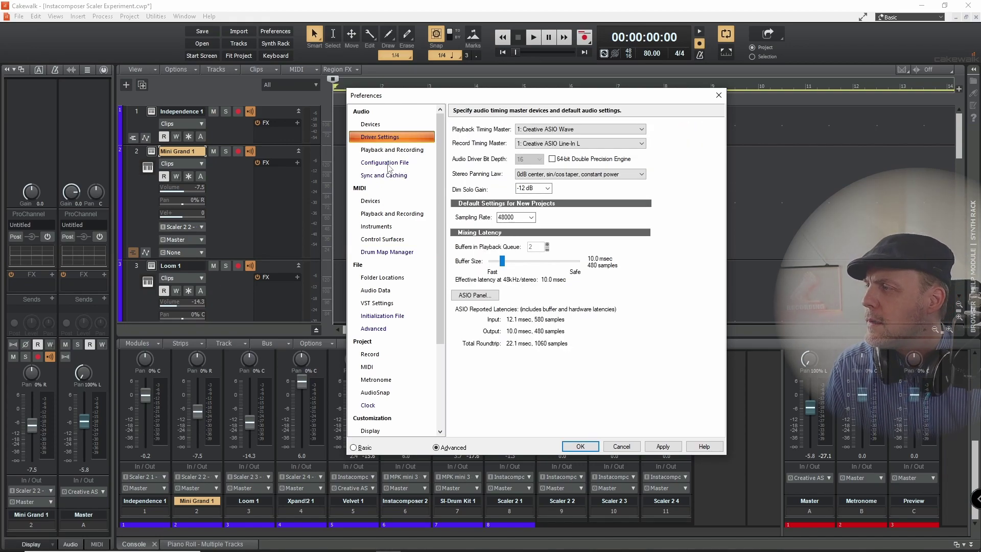
Step: Show the MIDI Devices page, with Oxygen Pro 61 and MIDIIN3 inputs and MIDIOUT3 output enabled
left_click(382, 202)
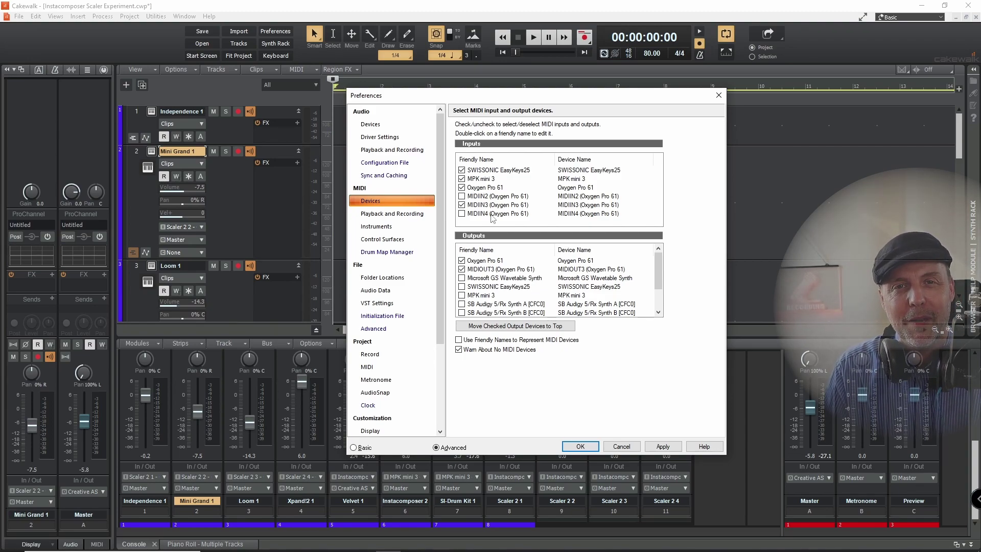
Step: Set the Mackie Control surface's In Port to SWISSONIC EasyKeys25
left_click(369, 243)
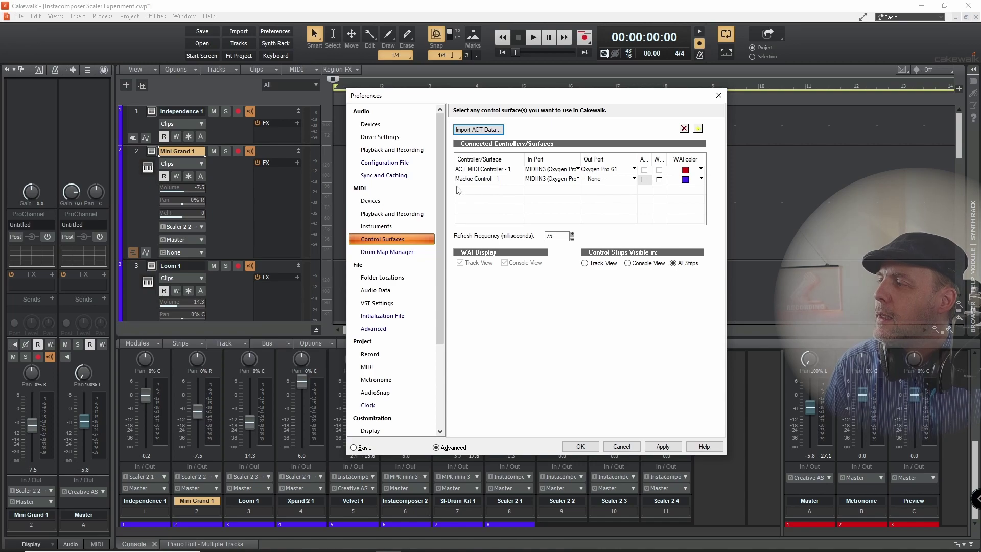
left_click(582, 182)
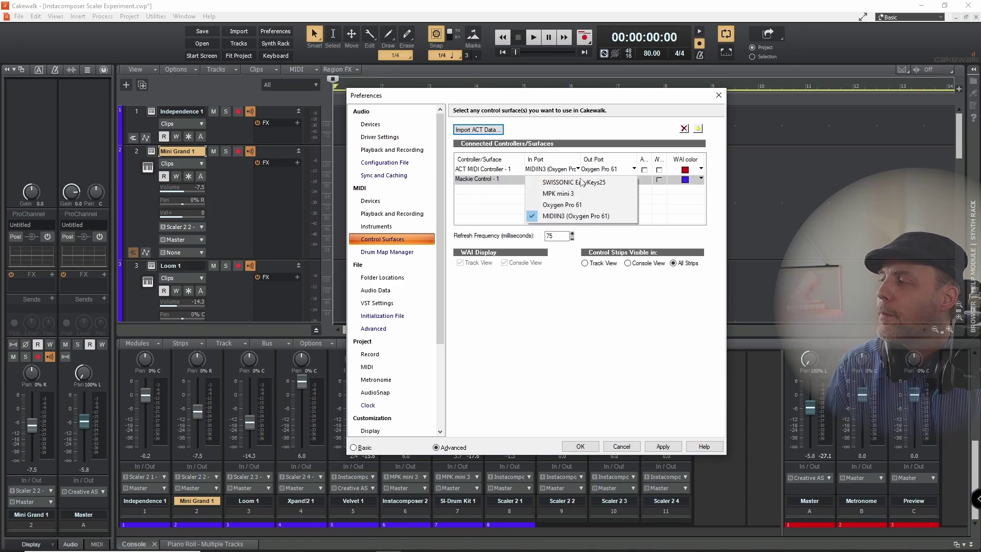
left_click(582, 182)
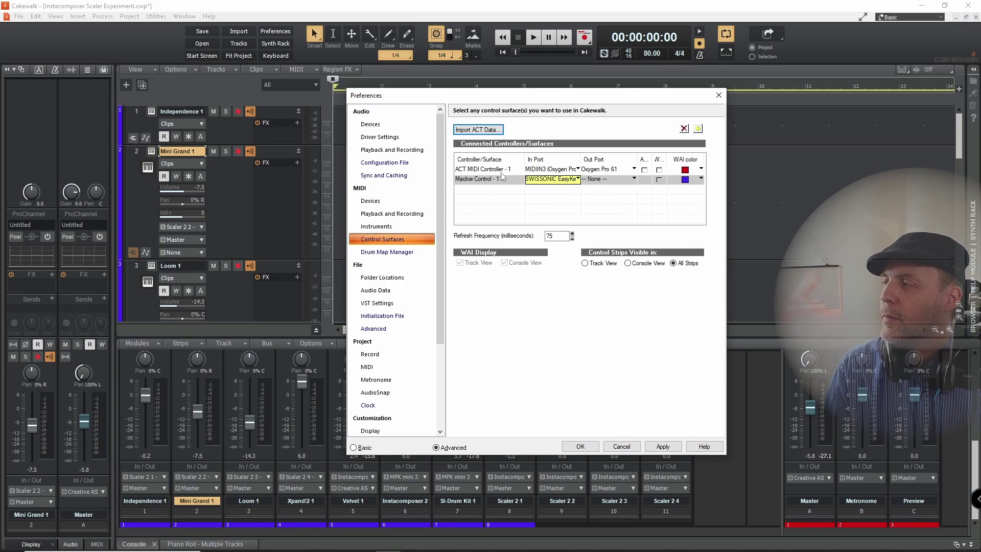
Step: Keep the ACT MIDI Controller's in and out ports on Oxygen Pro 61, then close Preferences
left_click(575, 169)
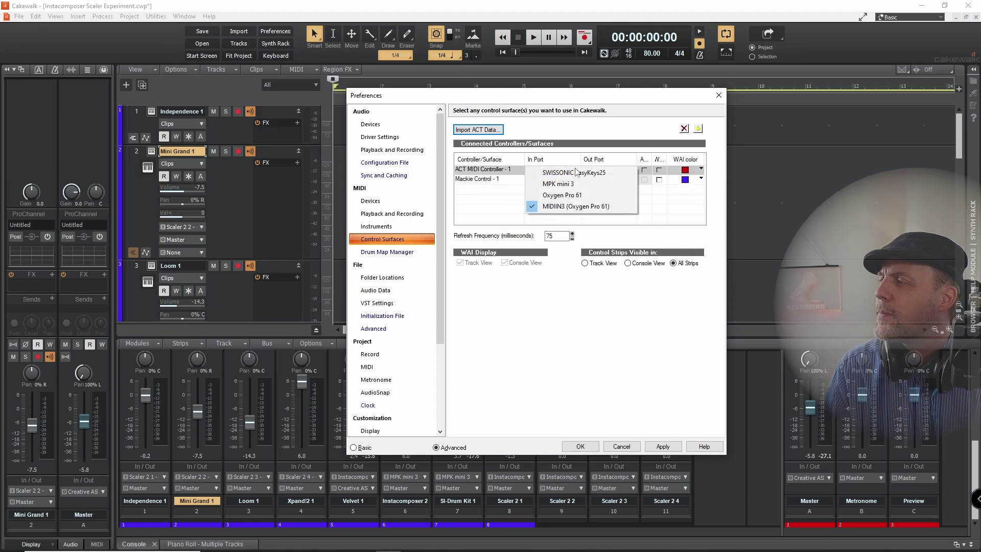
left_click(570, 207)
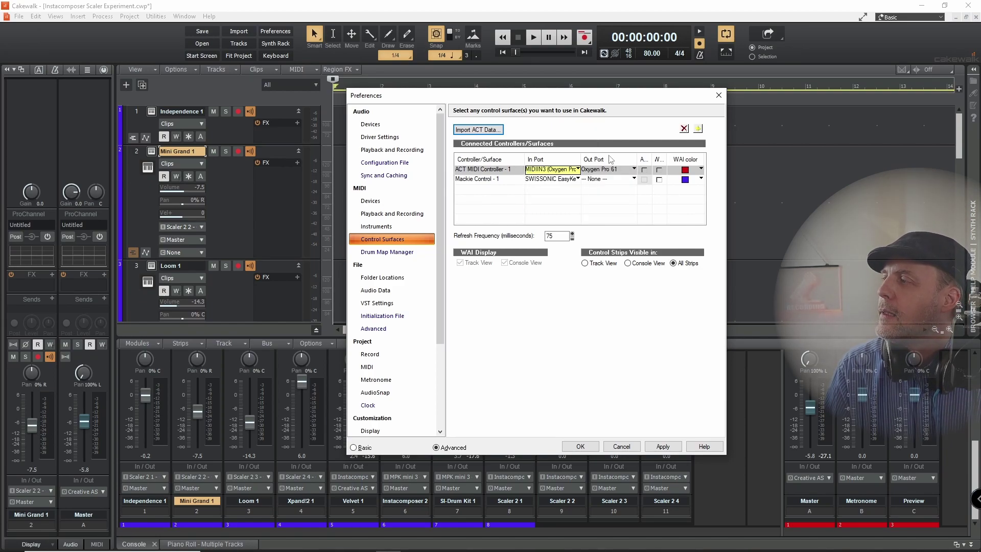
left_click(634, 170)
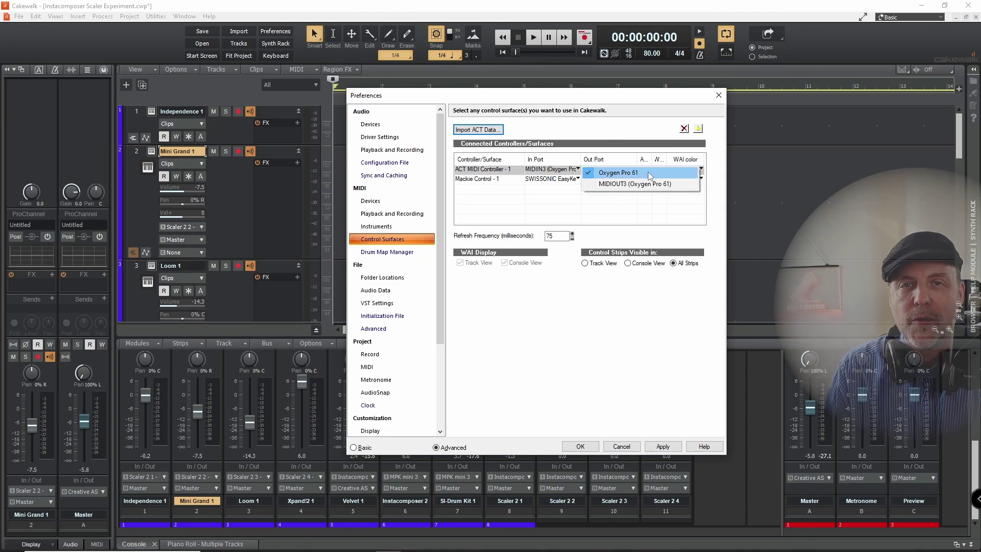
left_click(571, 288)
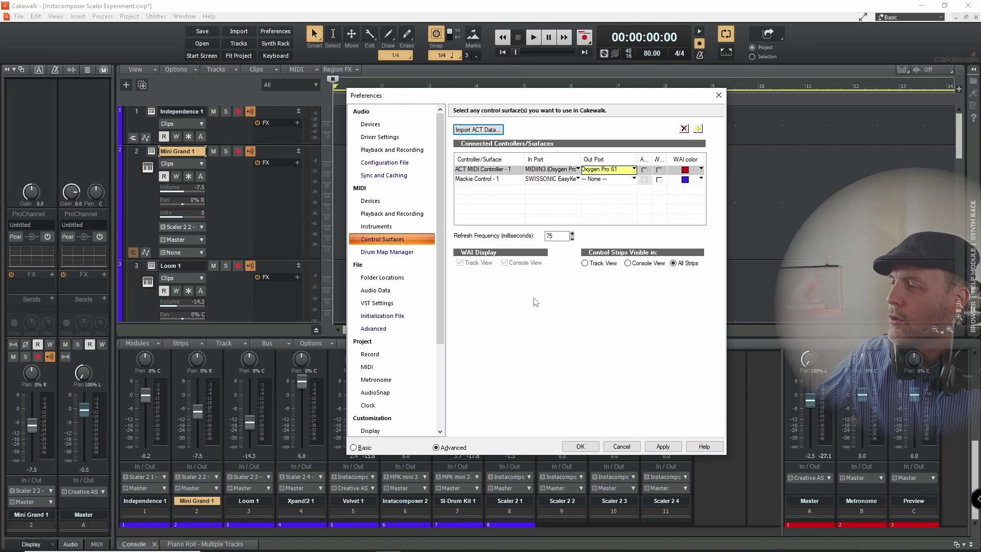
key("Return")
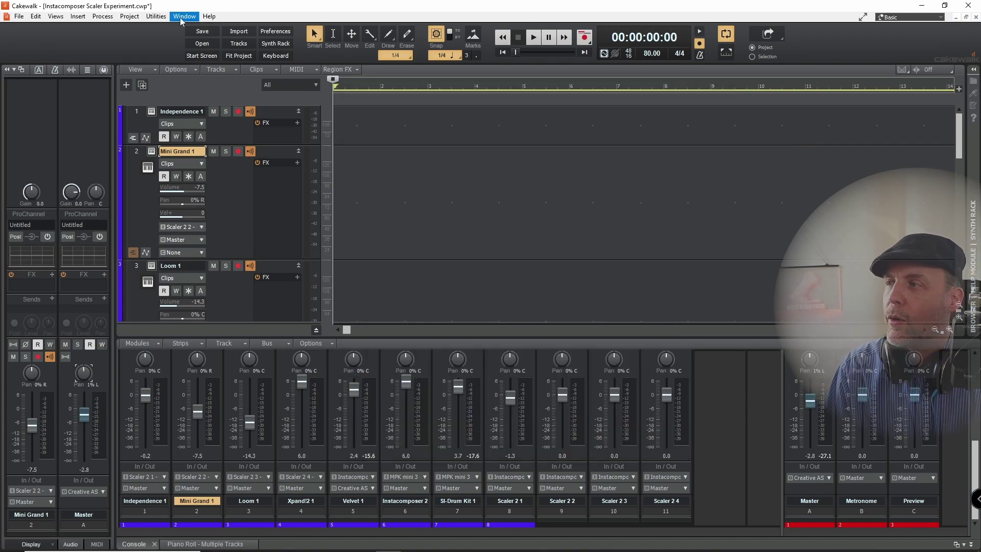
Step: Open the Mackie Control - 1 settings from Utilities, using HUI (Beta) with Master Fader on Master
left_click(153, 19)
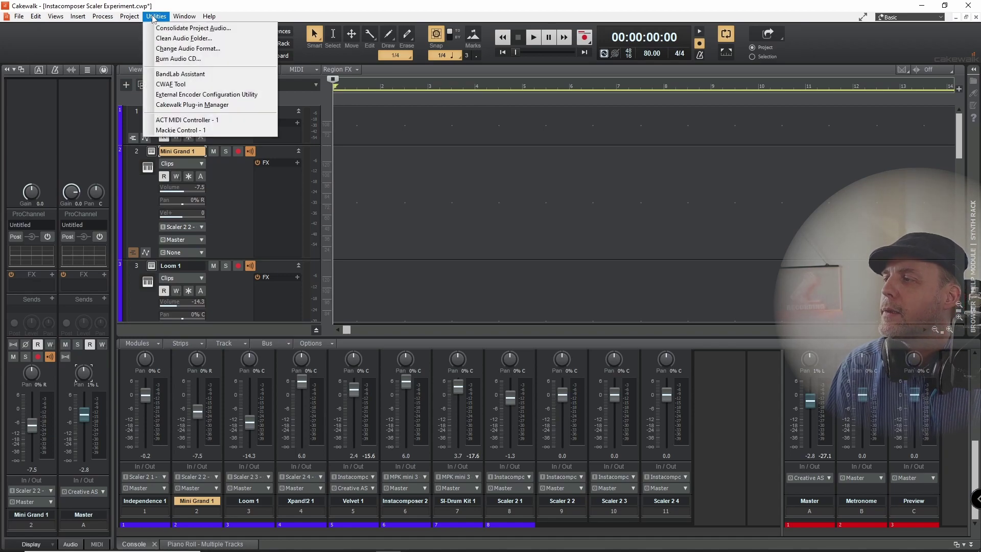
left_click(160, 131)
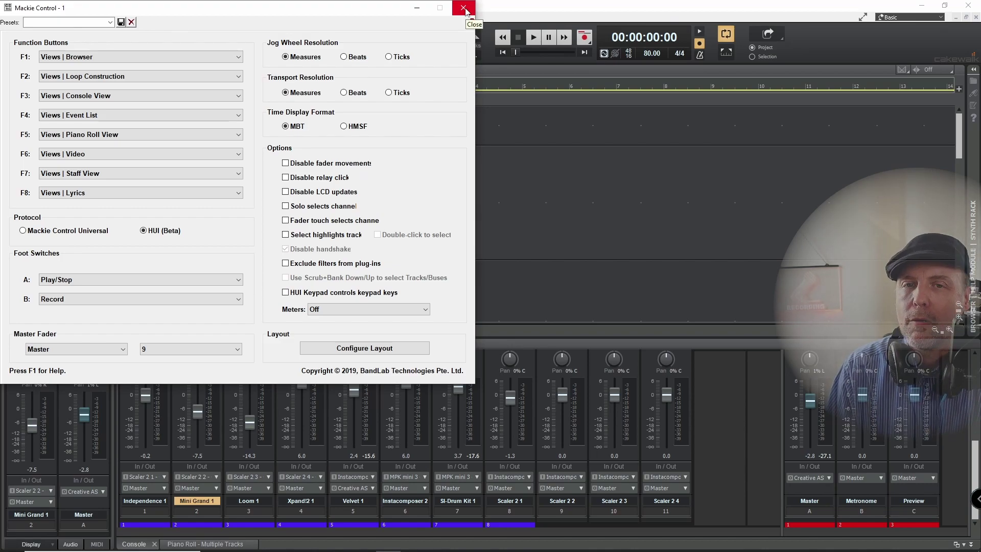
Step: Close Mackie Control, open ACT MIDI Controller - 1, and load the M-Audio Oxygen 61 preset
left_click(465, 9)
left_click(187, 16)
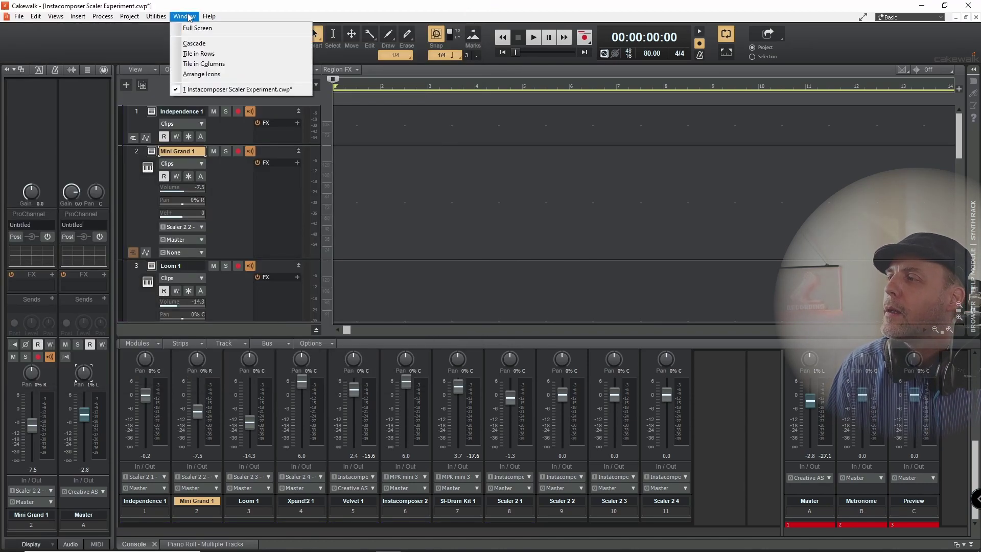
mouse_move(156, 17)
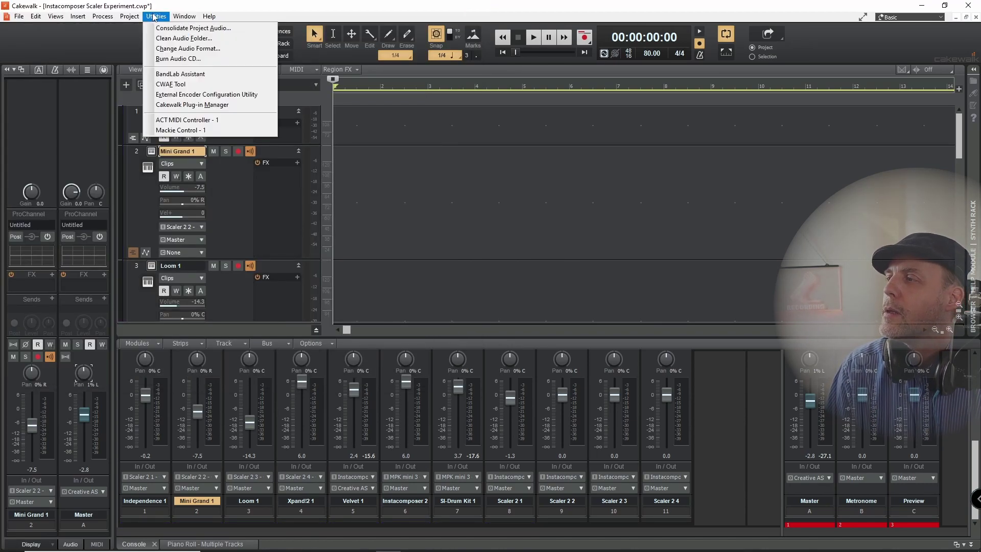
left_click(185, 121)
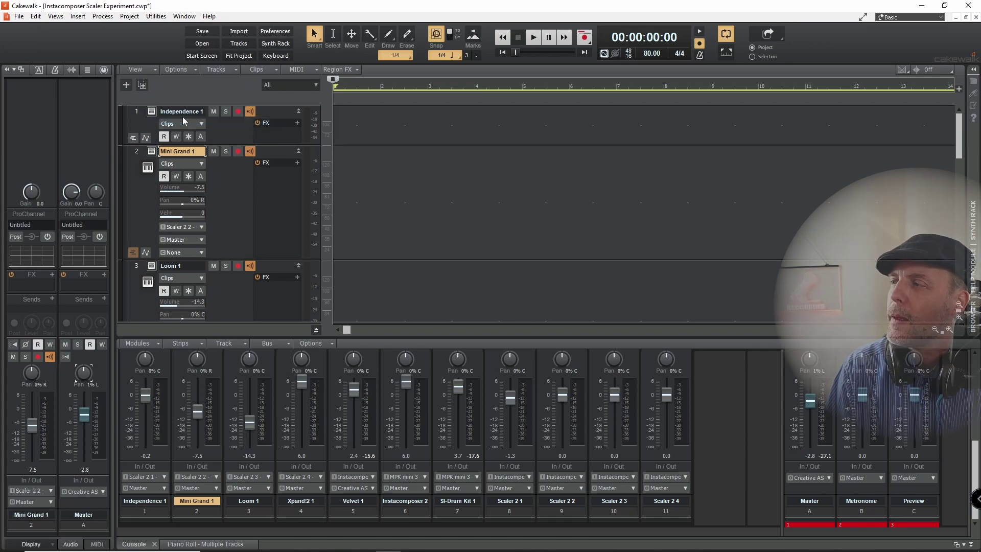
left_click(110, 22)
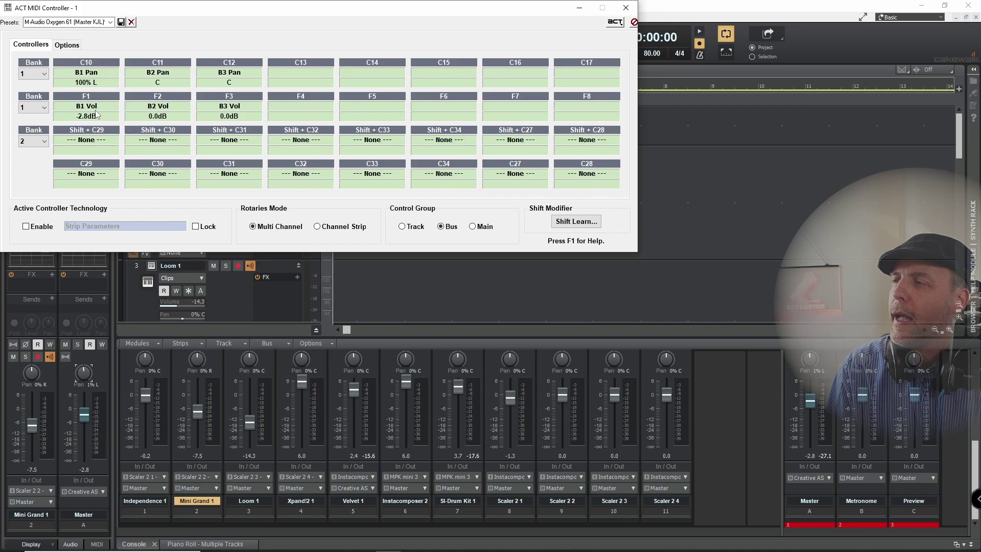
Step: MIDI-learn the F1 slot to a hardware fader, then close the ACT MIDI Controller dialog
double_click(95, 112)
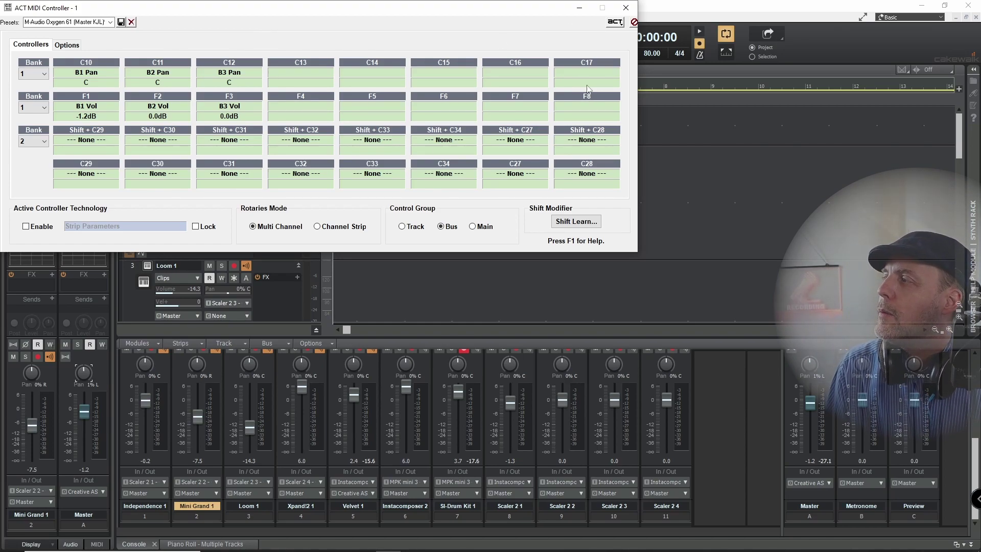
left_click(626, 8)
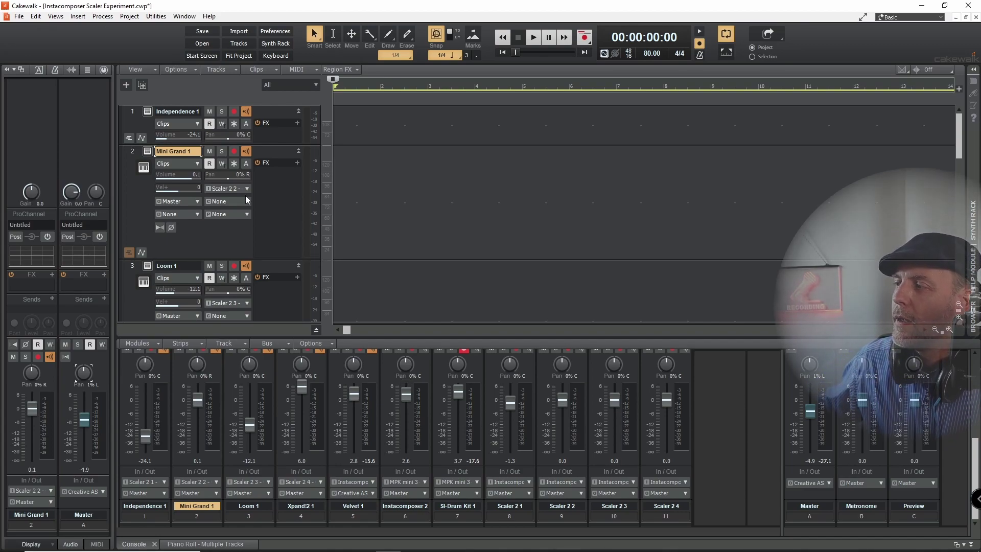
key("space")
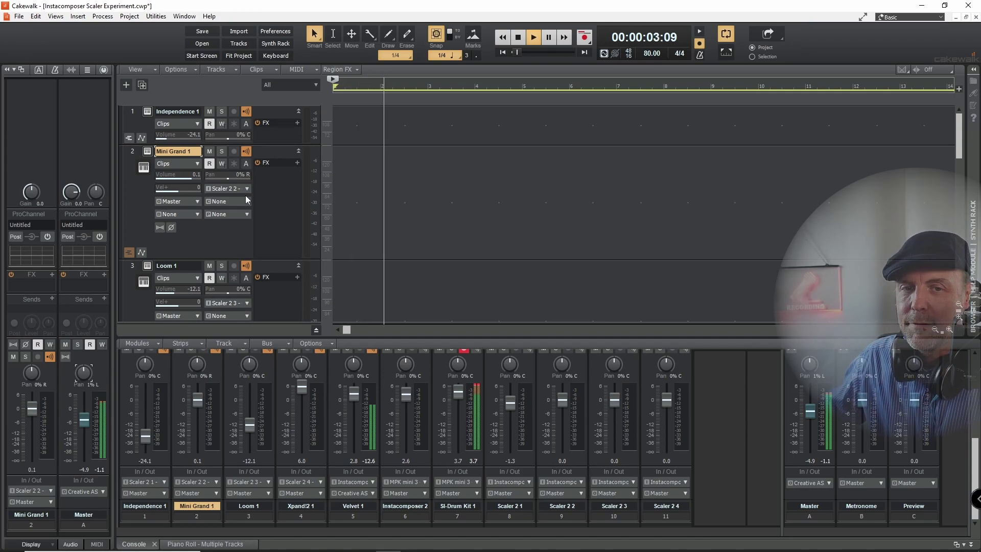
key("space")
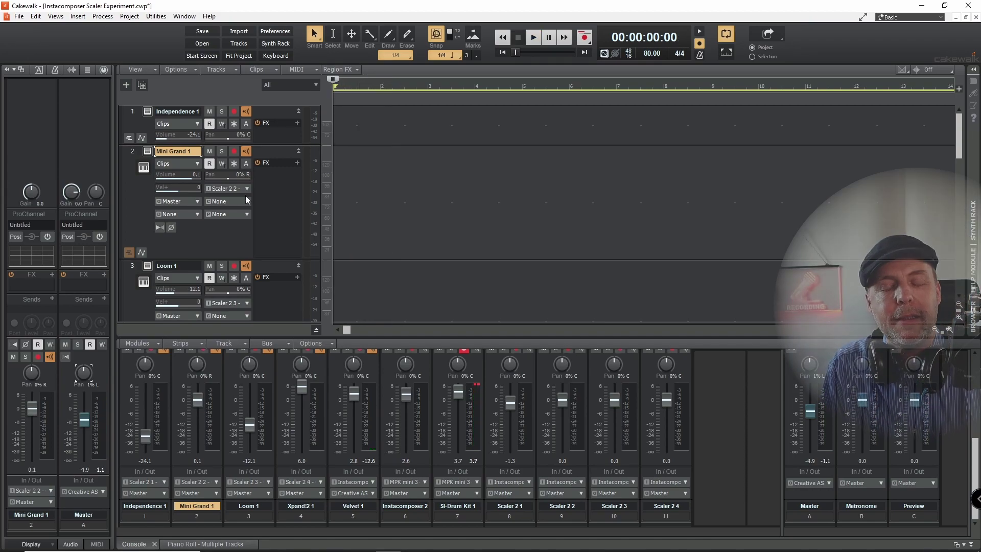